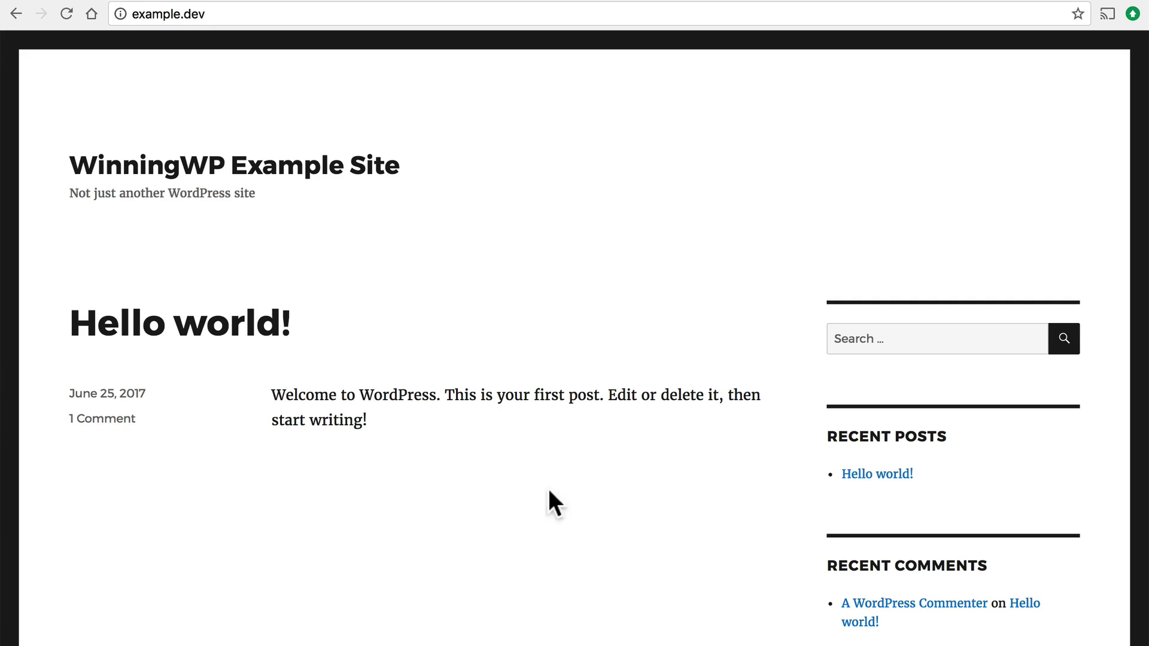
Step: Go to the site's login page at example.dev/login
left_click(289, 12)
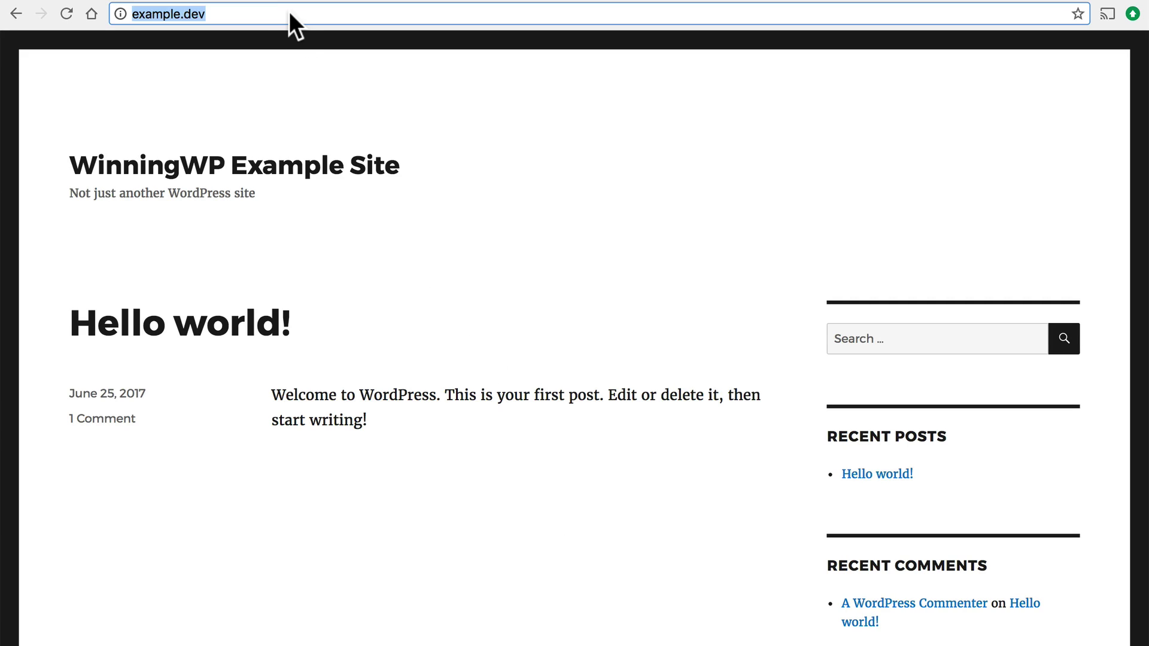
left_click(289, 12)
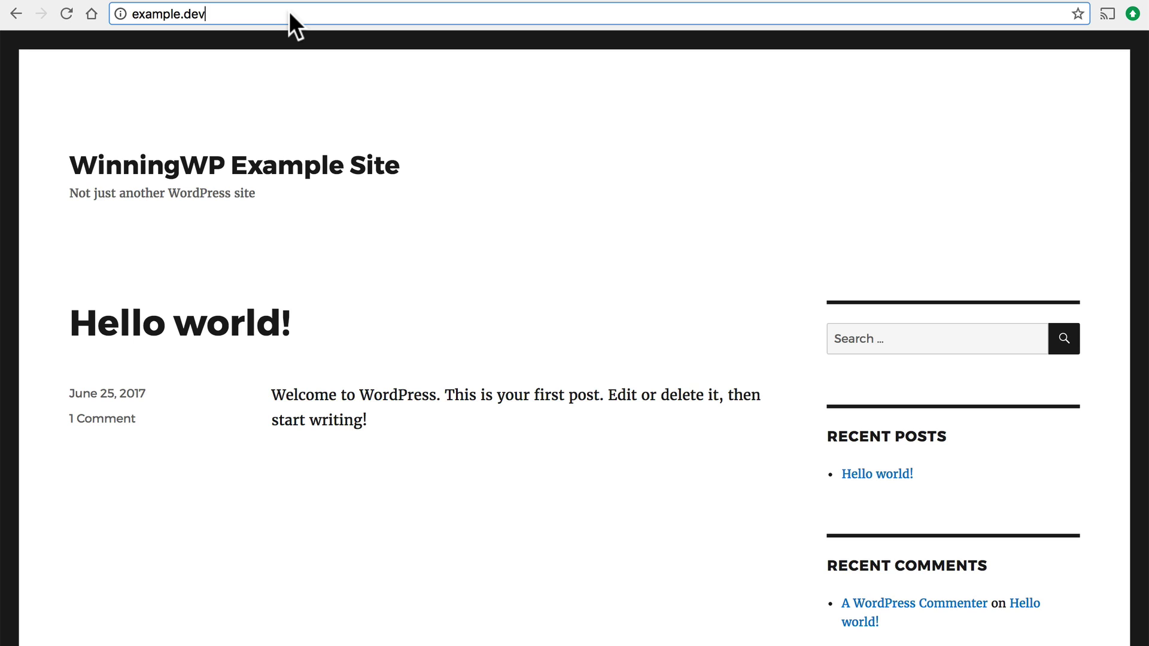
type("/login")
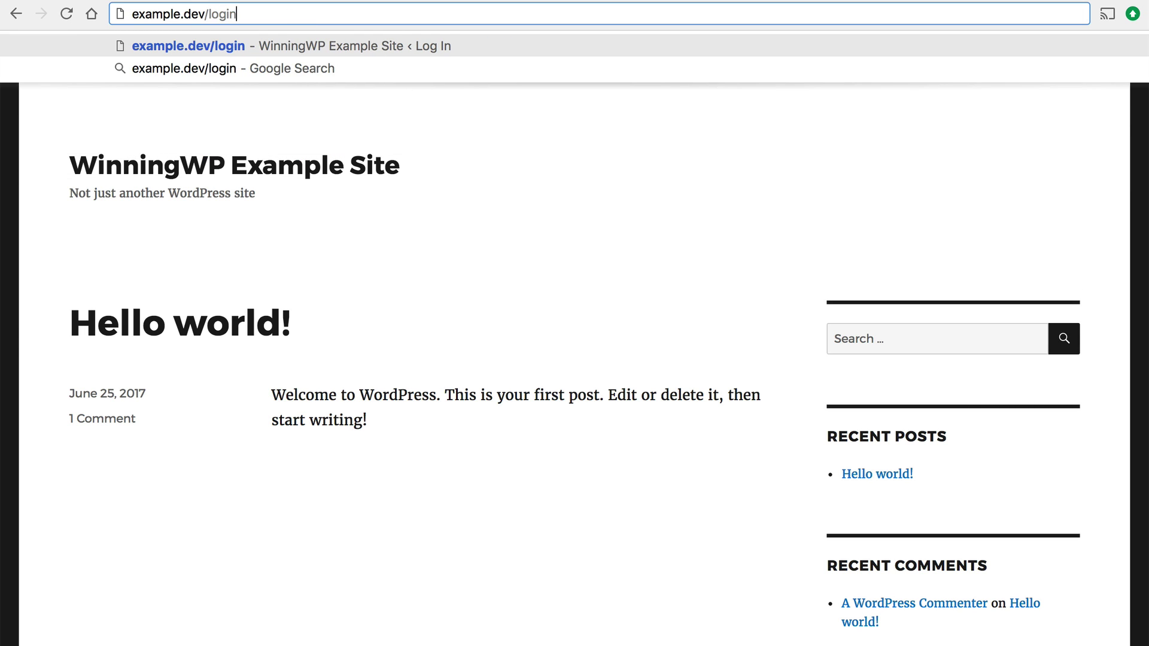
key("Return")
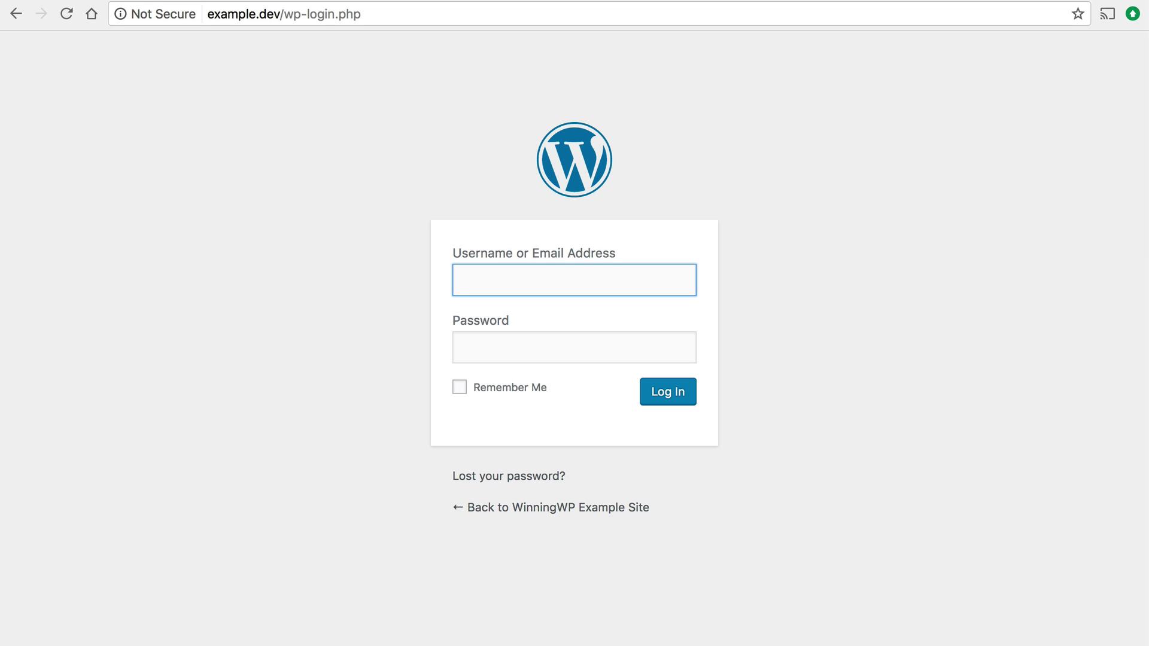
Step: Log in with the admin username and password
type("topher")
key("Tab")
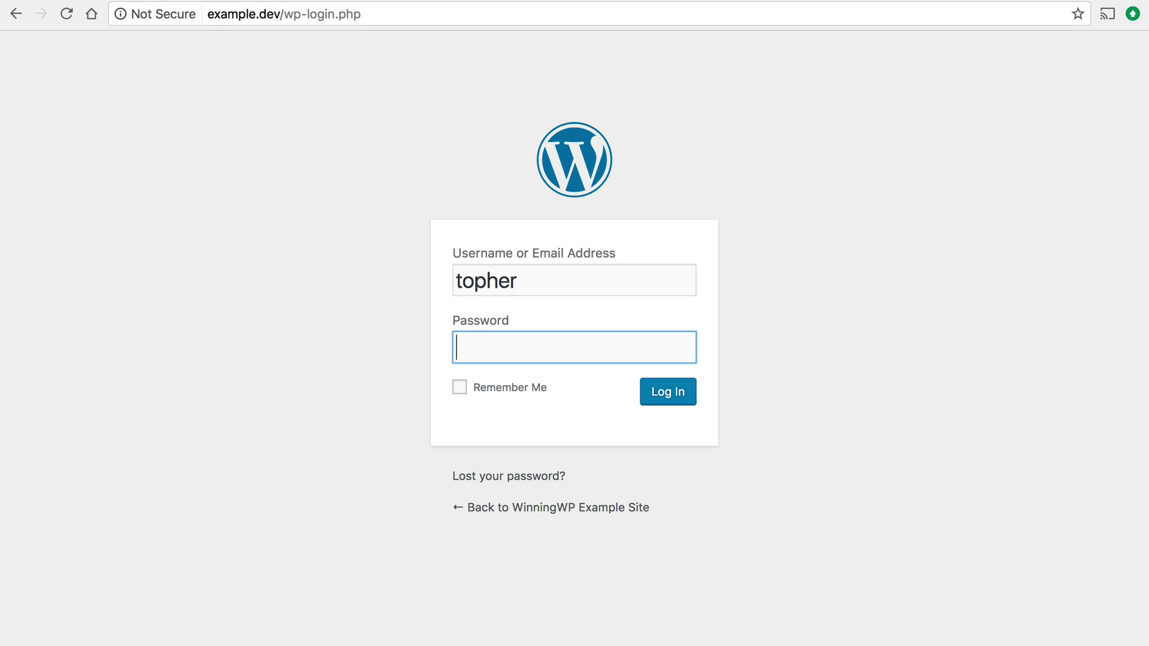
type("••••••")
key("Return")
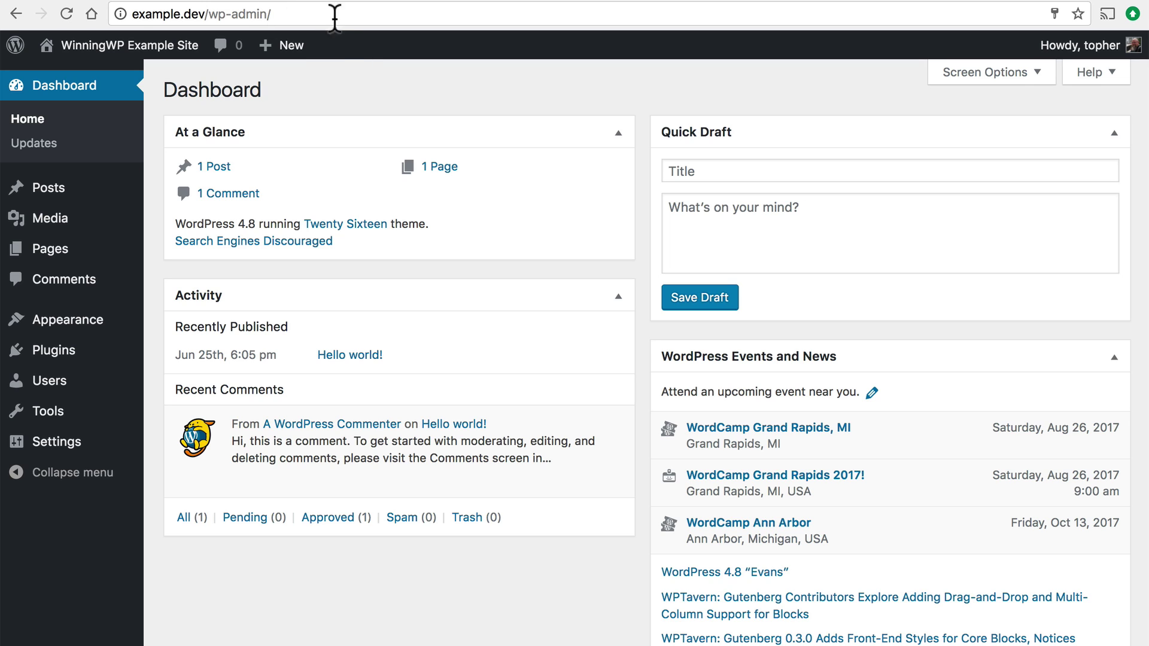
Step: Create a new post from the admin bar's + New menu
mouse_move(294, 49)
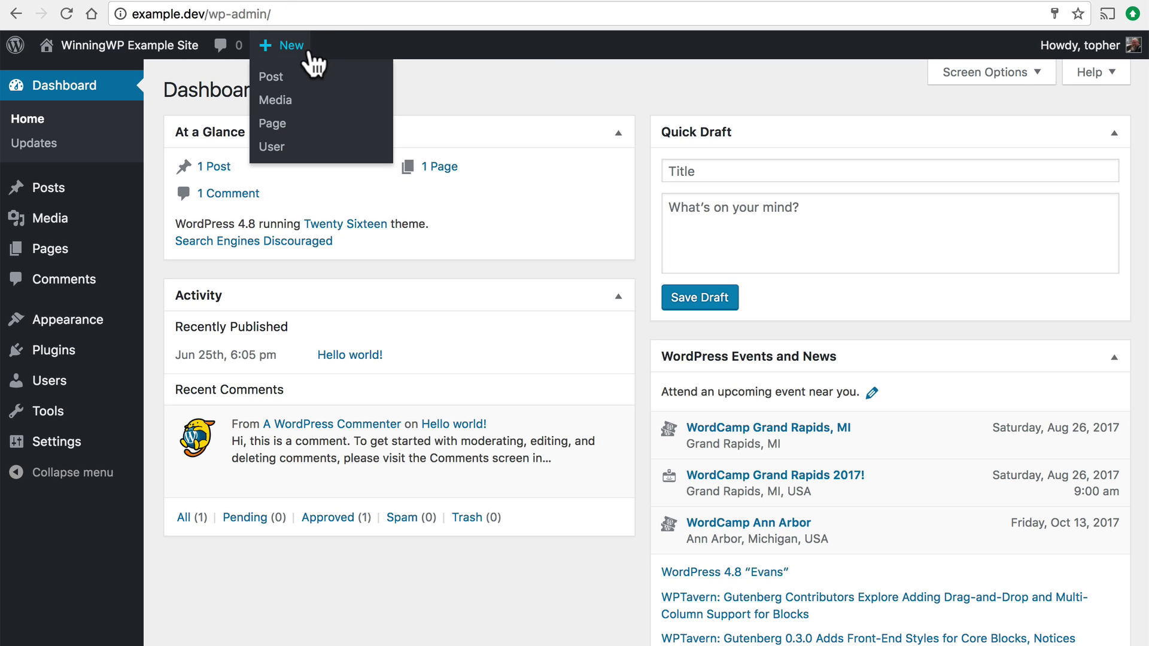
left_click(272, 78)
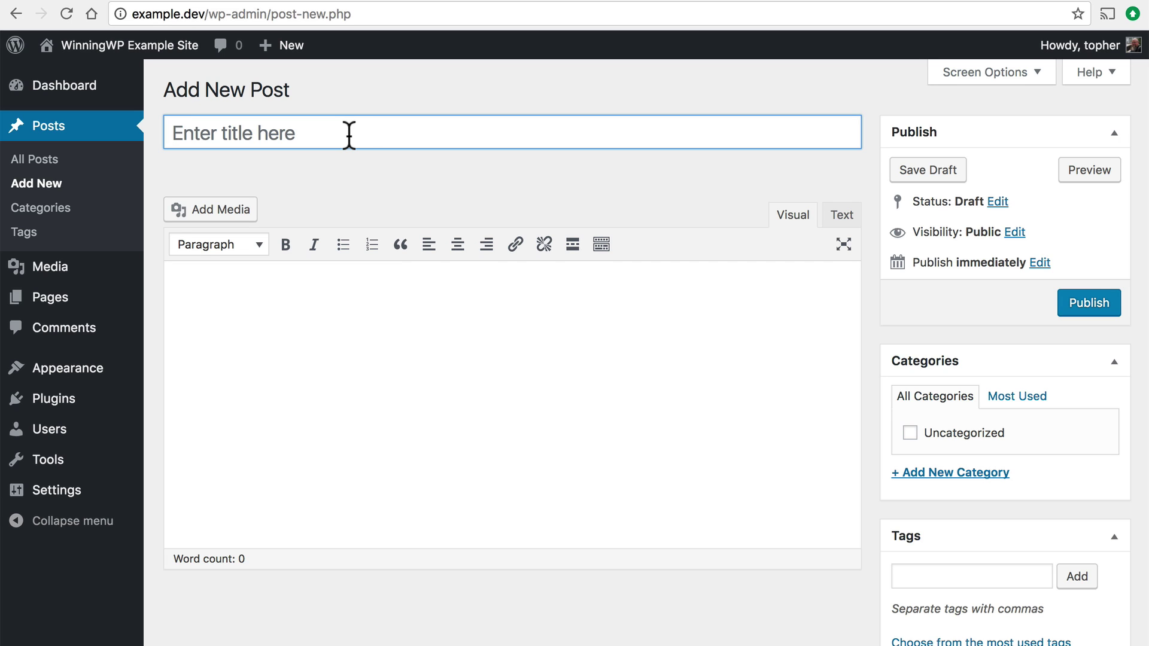
Step: Paste the title 'This is my first blog post!' and the two-paragraph story into the body
type("This is my first blog post!")
left_click(354, 361)
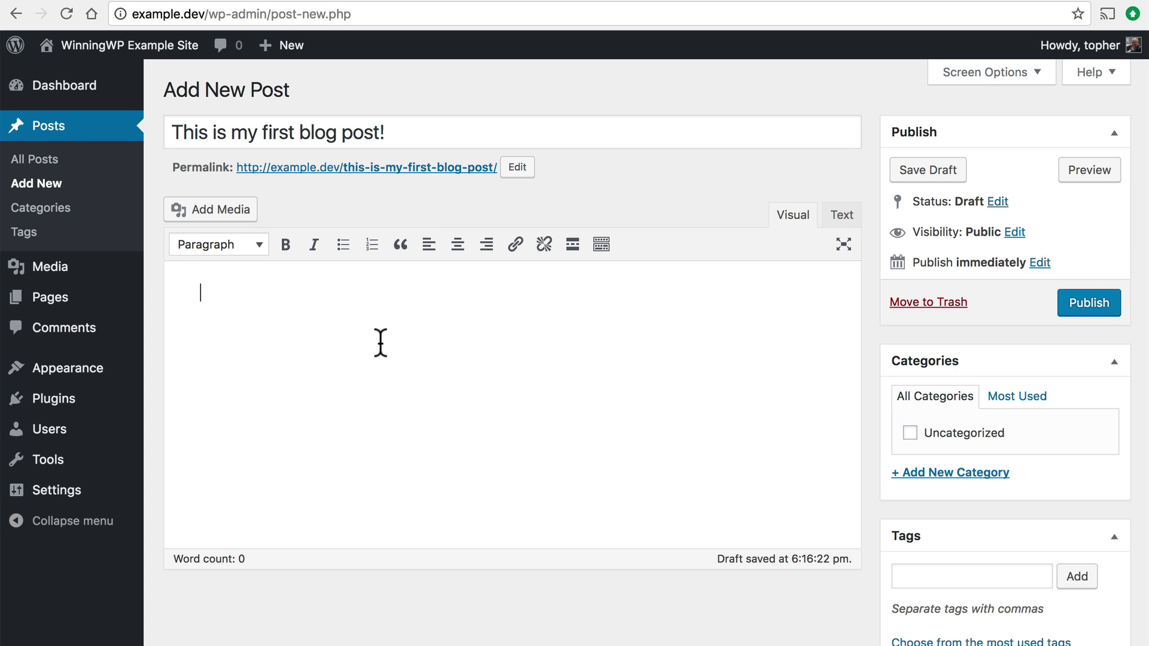
type("Our neighbor across the street gave the girls a magic set, and they were discussing the stage names they wanted to take. Sophi said \"I don’t care, as long as I get to be the beautiful assistant.\" This morning Sophi was washing her face with some special face soap, and yelled from the bathroom \"HA! Face soap is like shampoo for your eyebrows!\"")
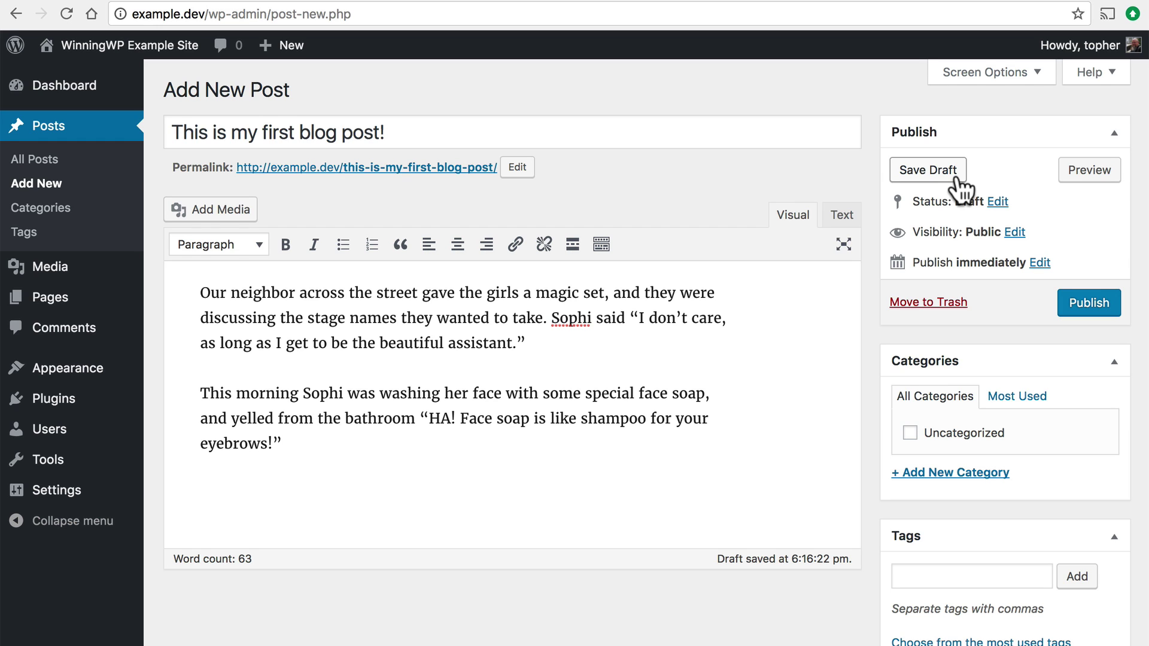
Step: Save 'This is my first blog post!' as a draft
left_click(957, 176)
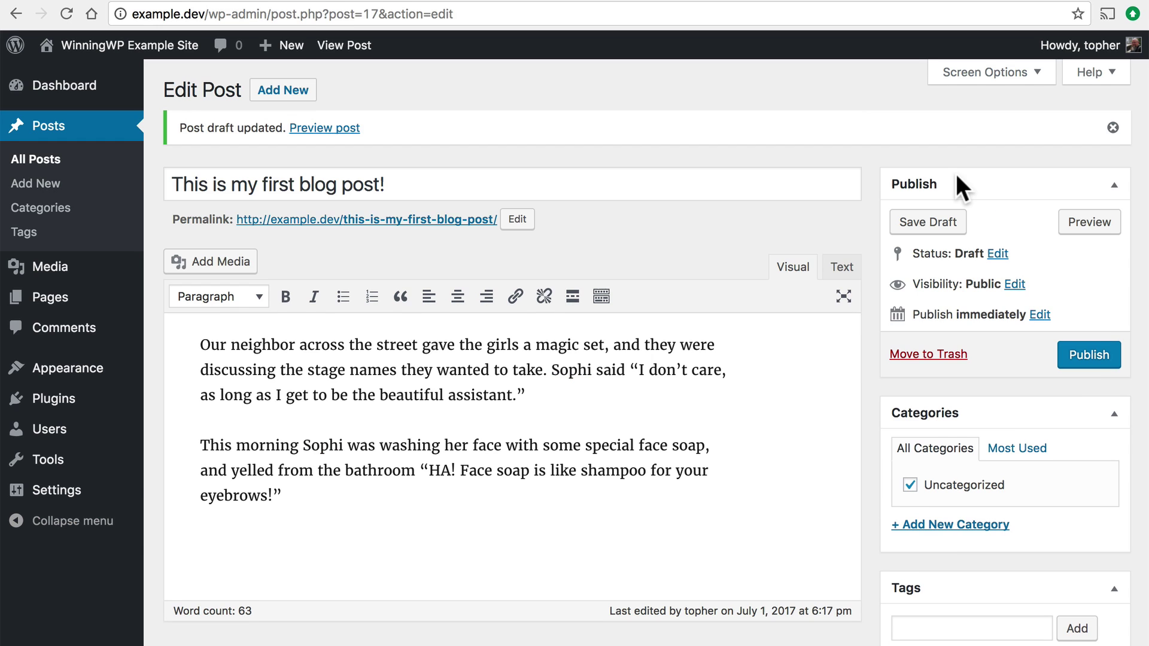
left_click(1088, 225)
scroll(735, 293, "down", 3)
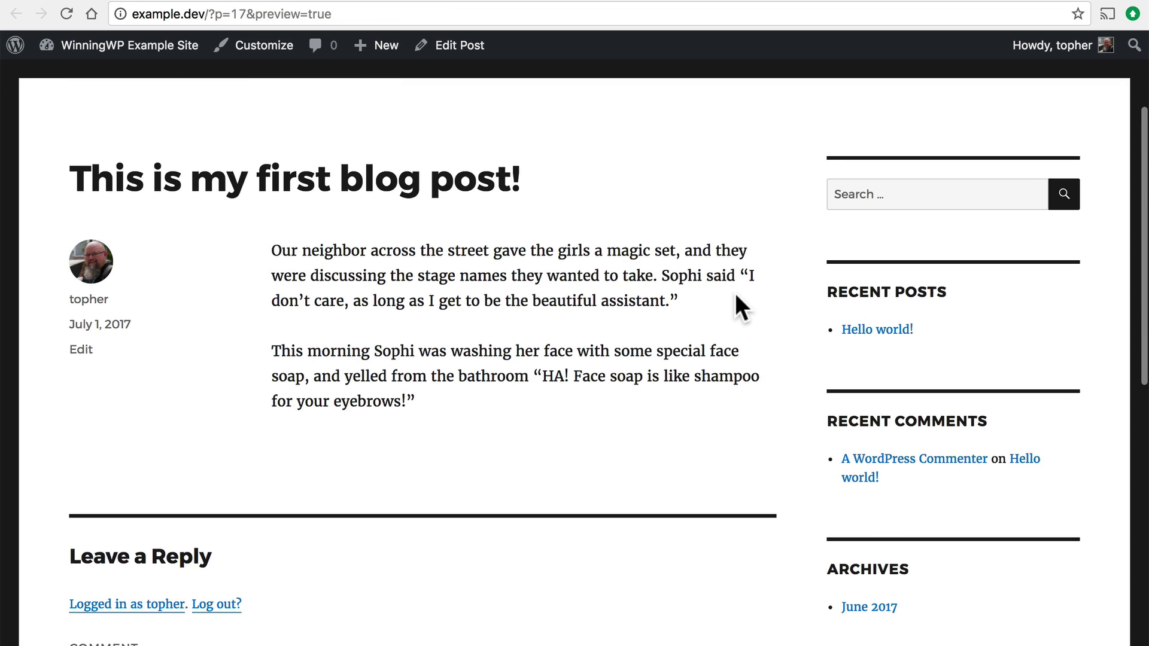
scroll(737, 297, "up", 5)
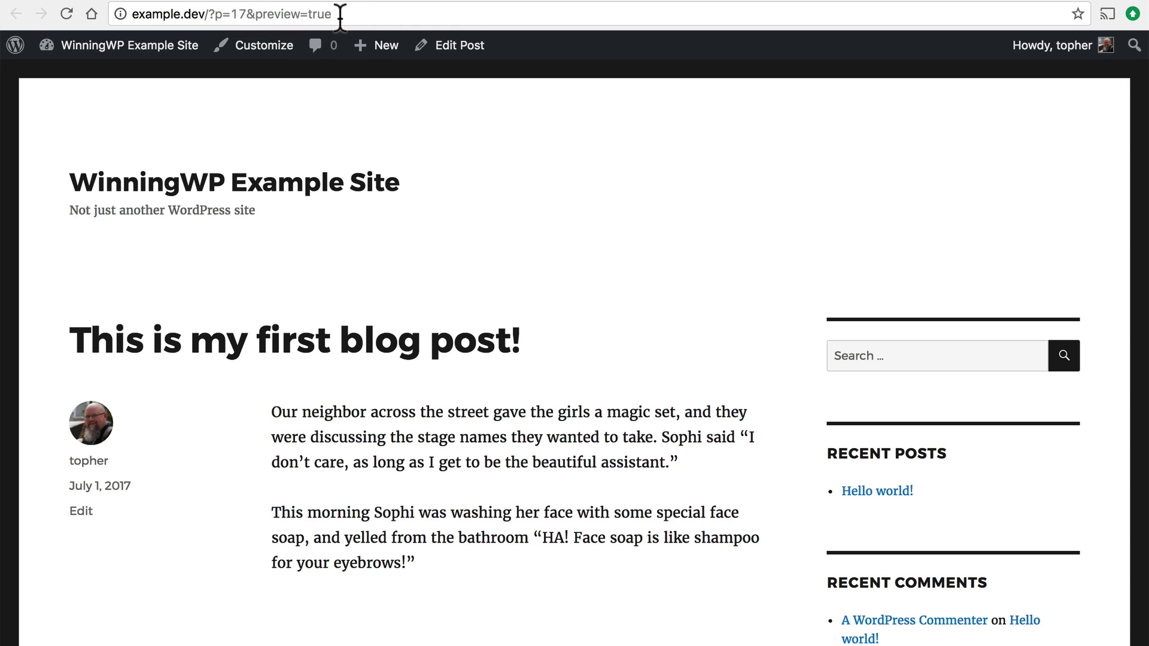
left_click(471, 2)
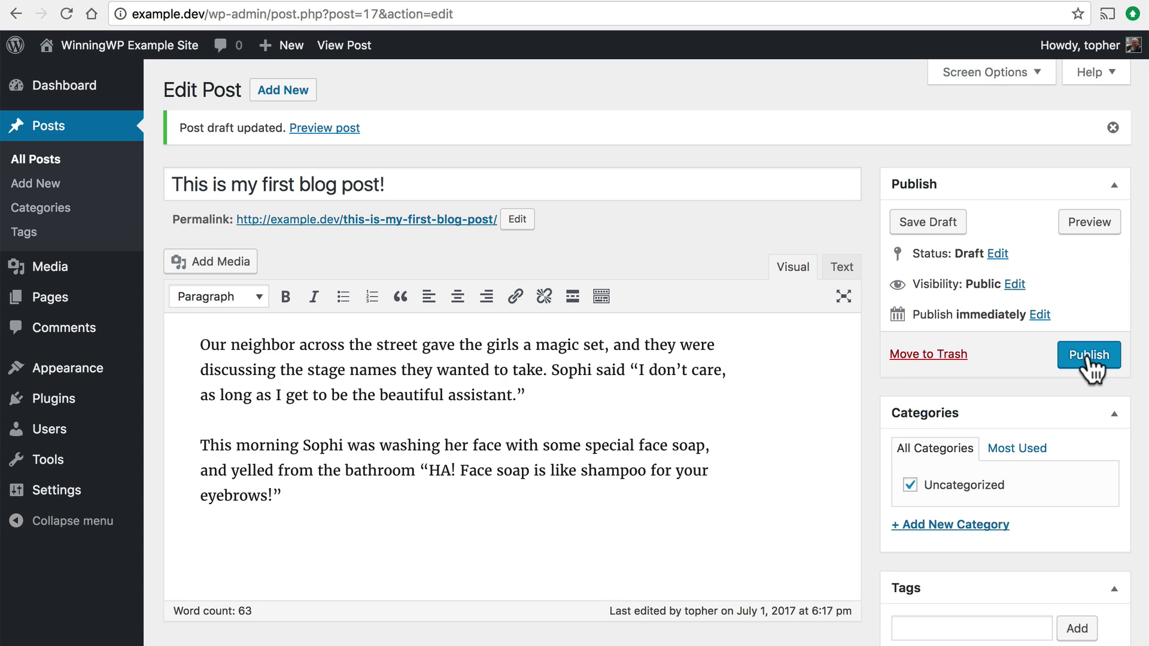
Step: Publish the post and dismiss the Post published notice
left_click(1087, 358)
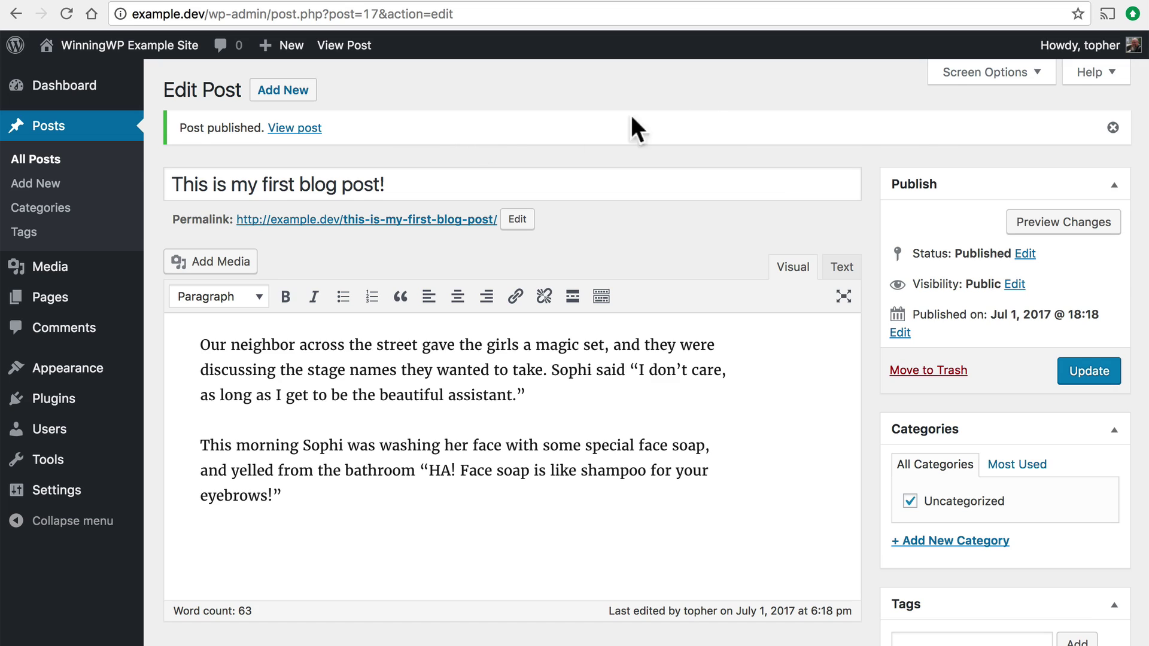
left_click(1113, 127)
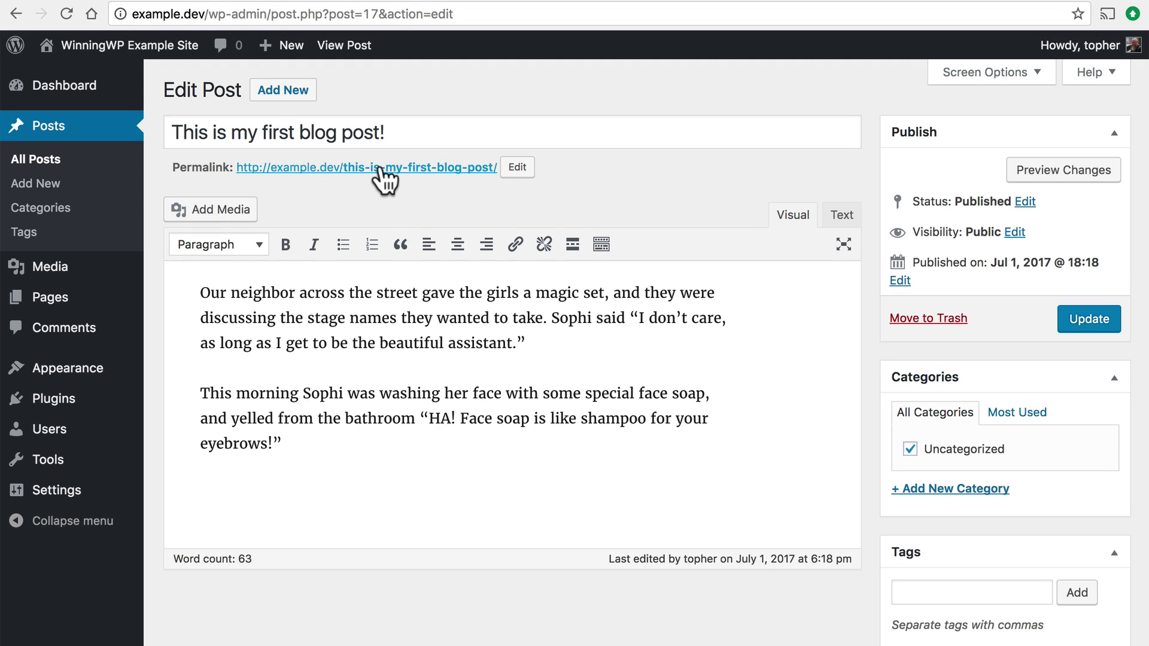
left_click(381, 169)
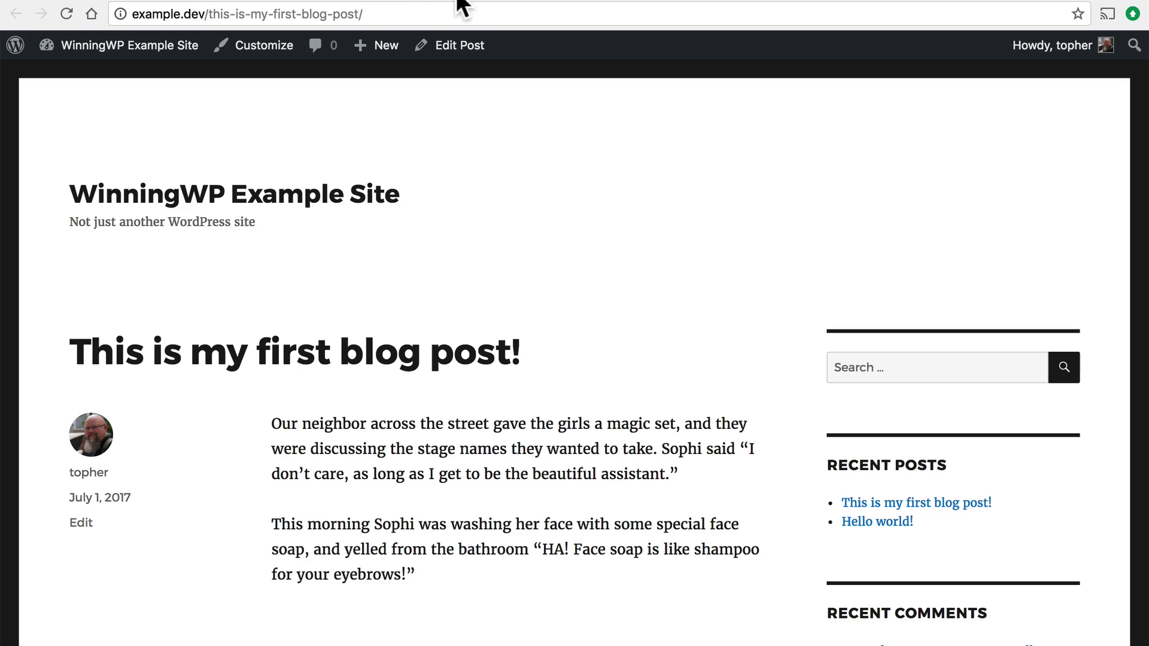
left_click(473, 1)
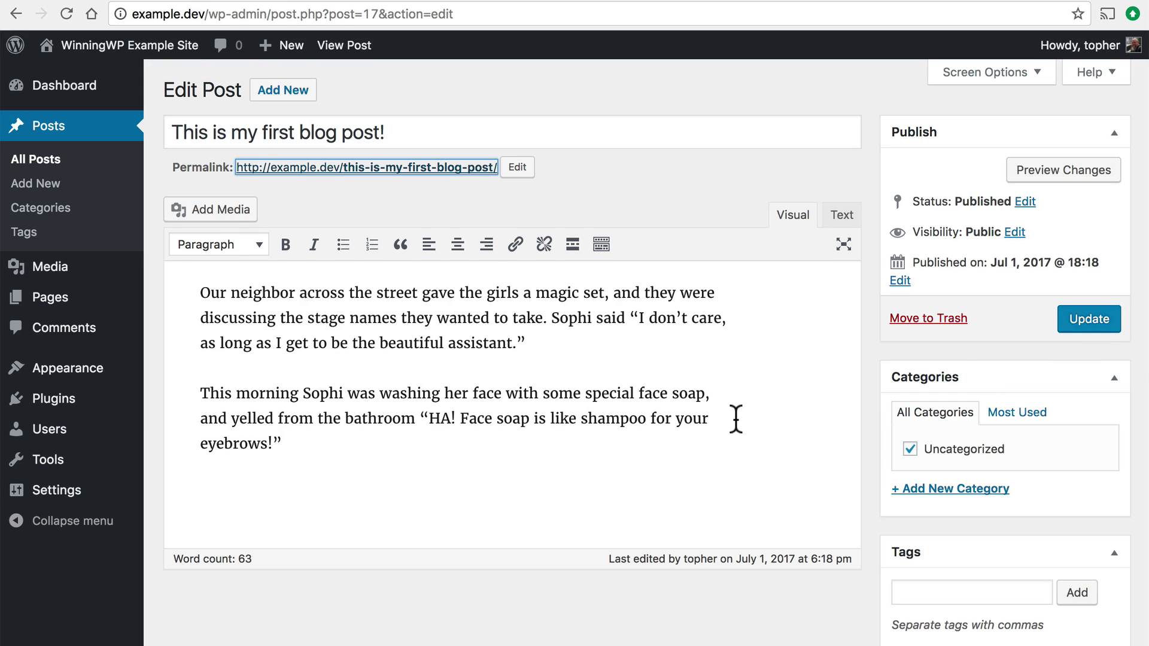
left_click(469, 542)
key("Return")
type("Funny, eh?")
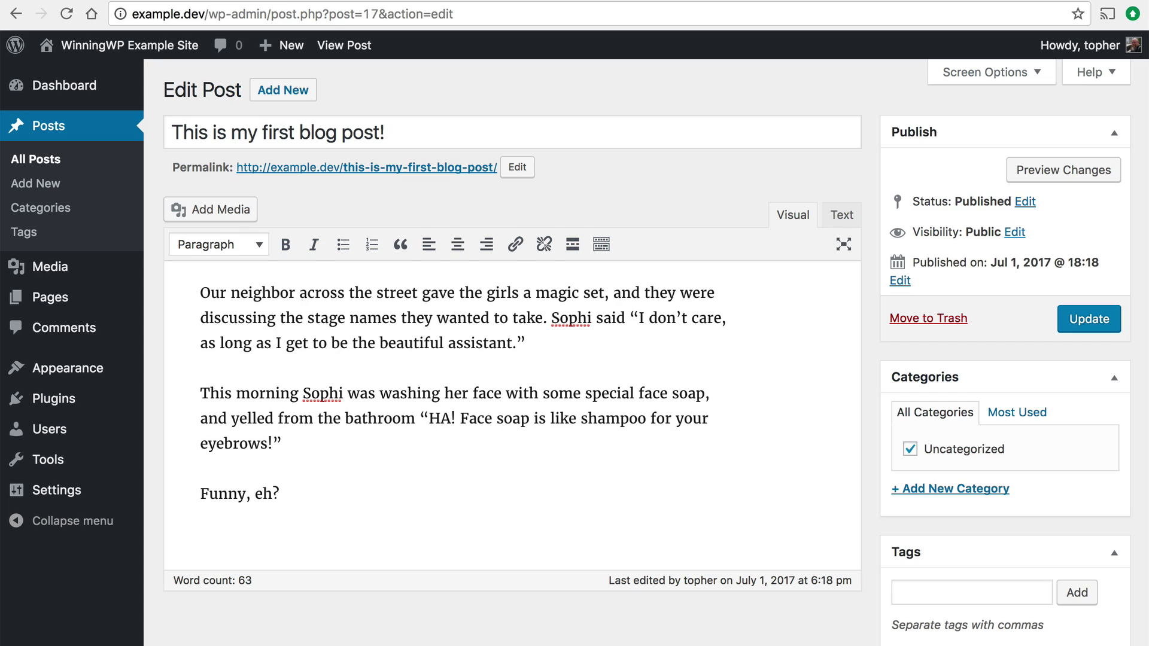
left_click(1086, 319)
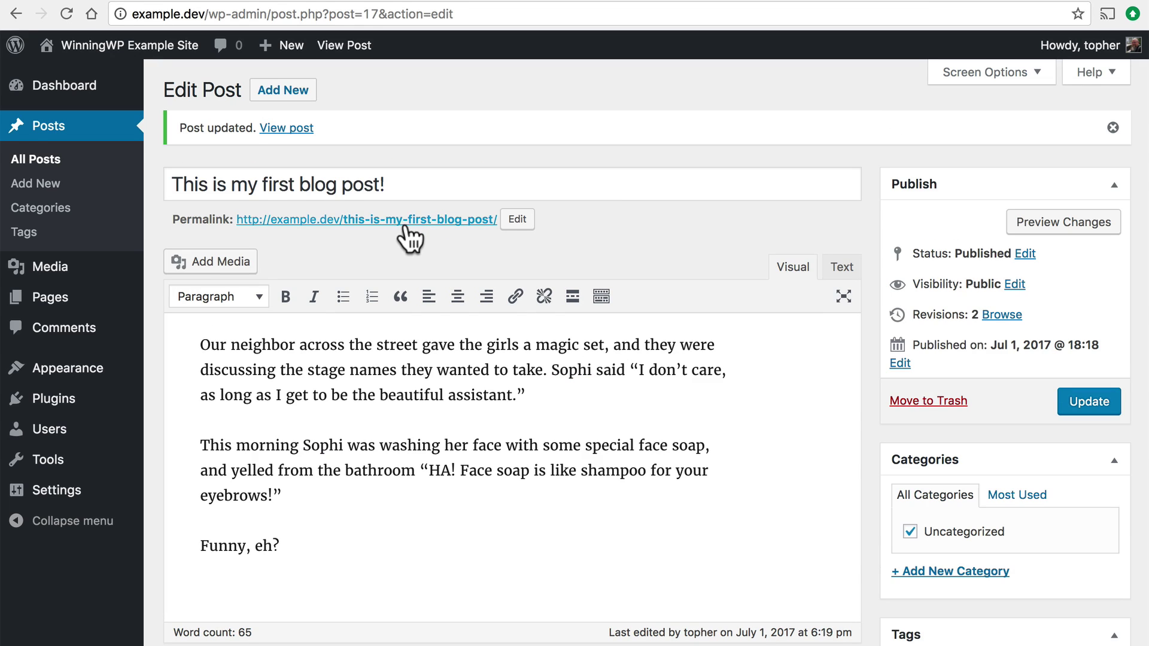
left_click(406, 226, "super")
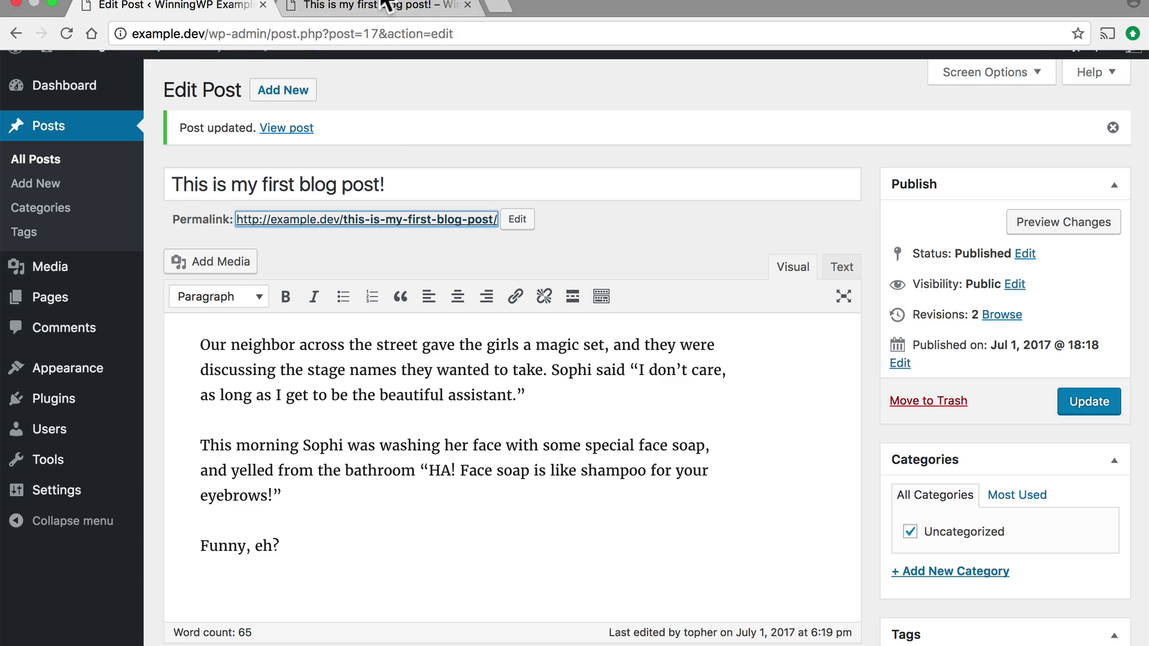
left_click(372, 7)
scroll(473, 294, "down", 3)
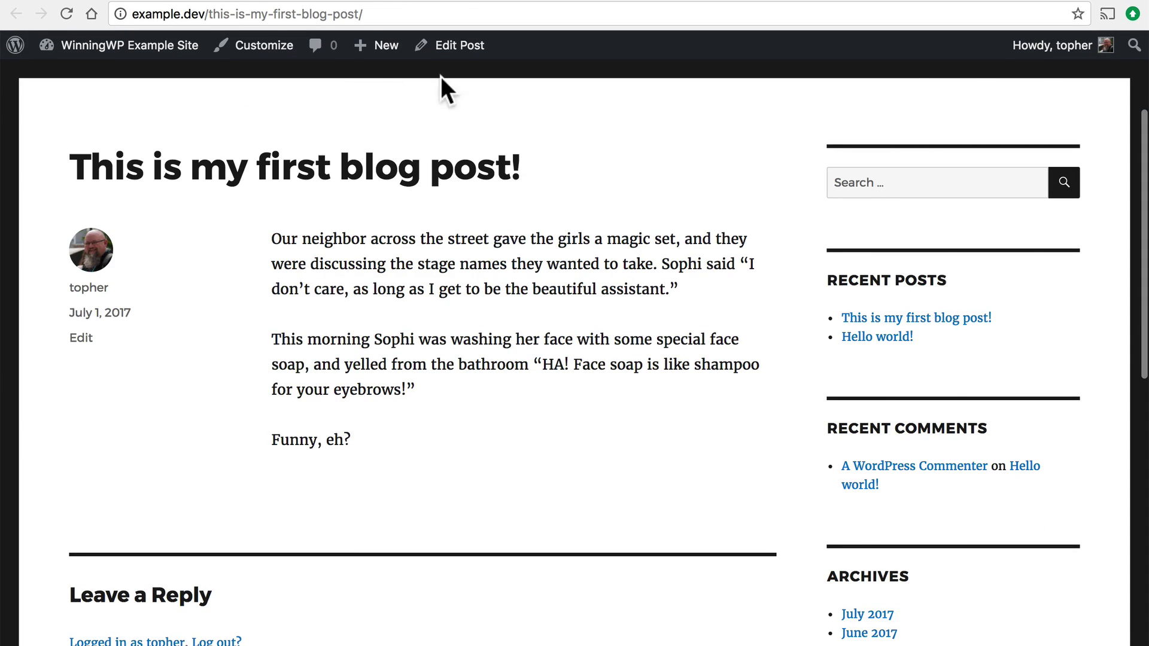
key("super+w")
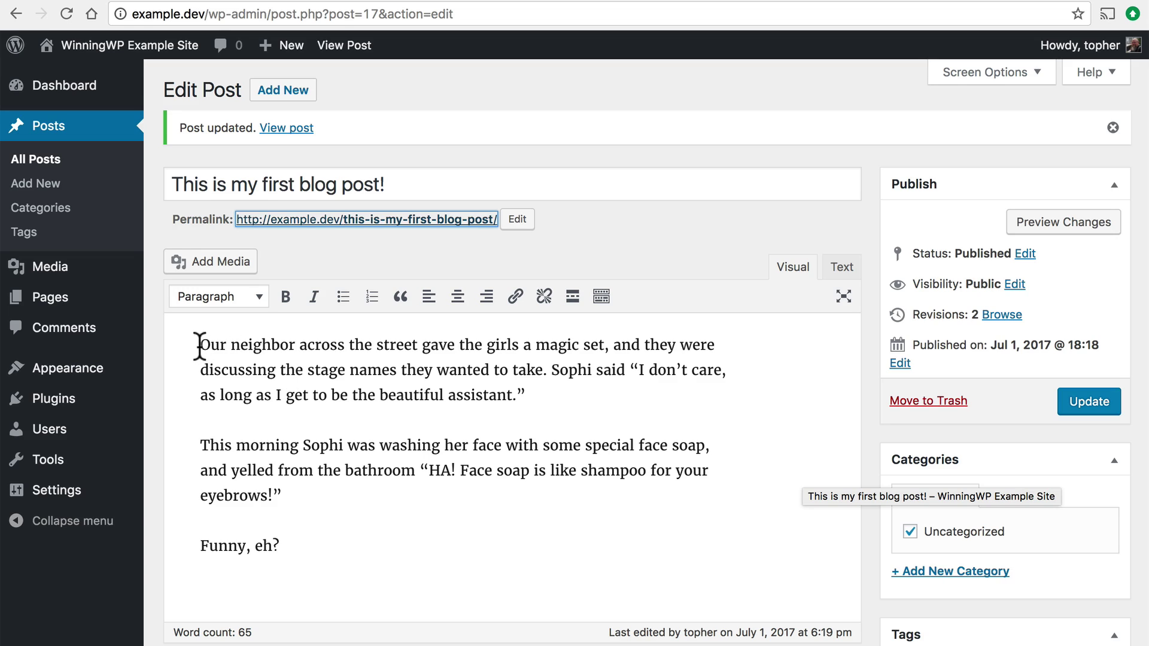
Step: Make the word 'neighbor' in the opening sentence bold and italic
left_click(644, 419)
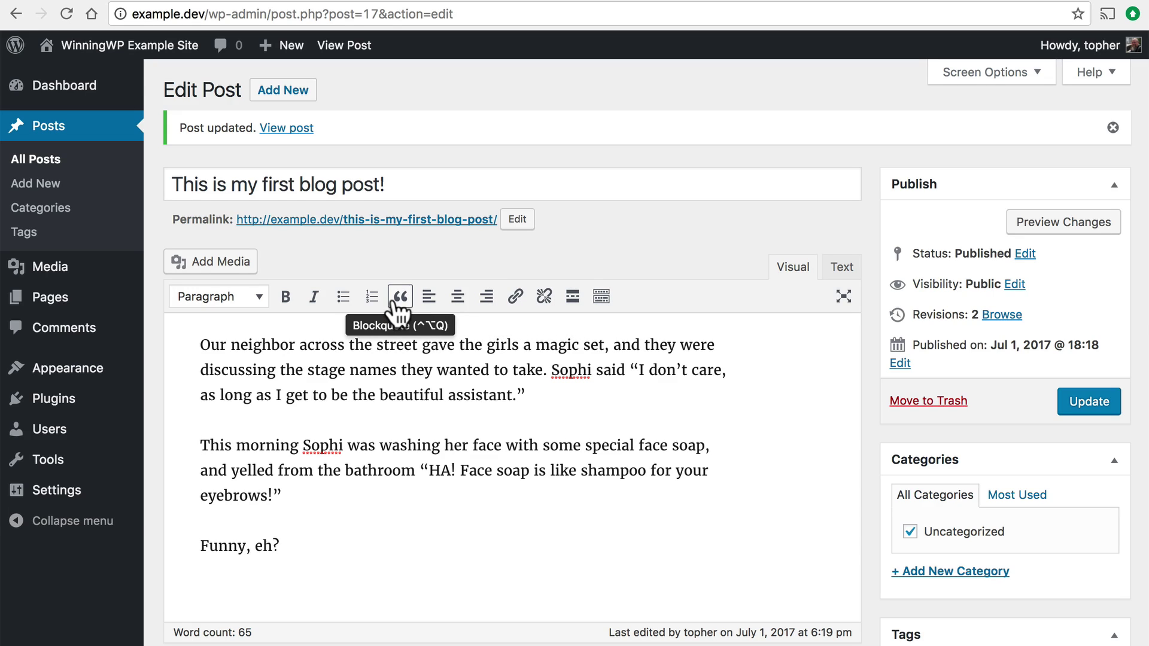
double_click(262, 346)
left_click(285, 298)
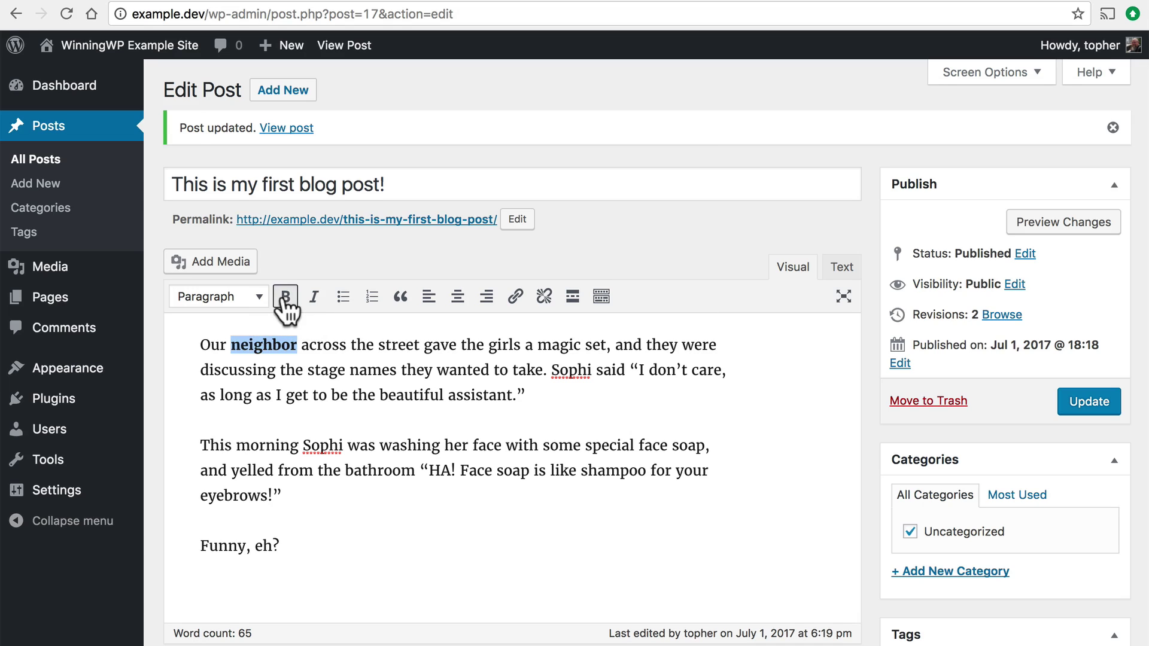
left_click(313, 298)
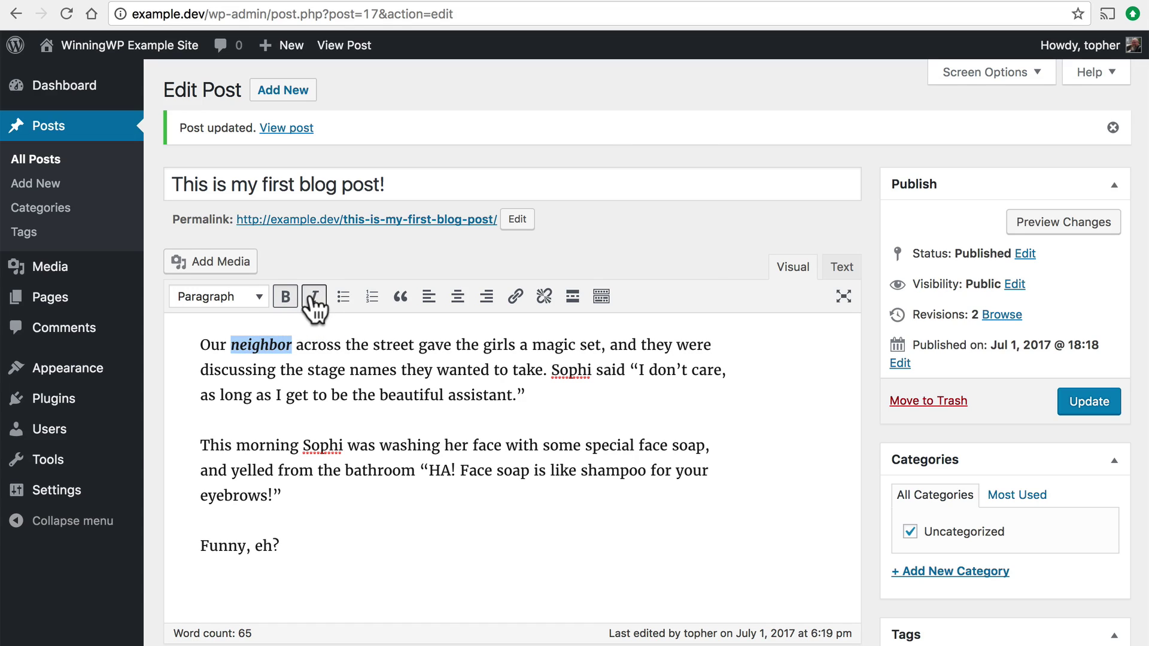
Step: Try numbered list and blockquote on the last two paragraphs, then revert both
left_click_drag(200, 445, 296, 547)
left_click(343, 297)
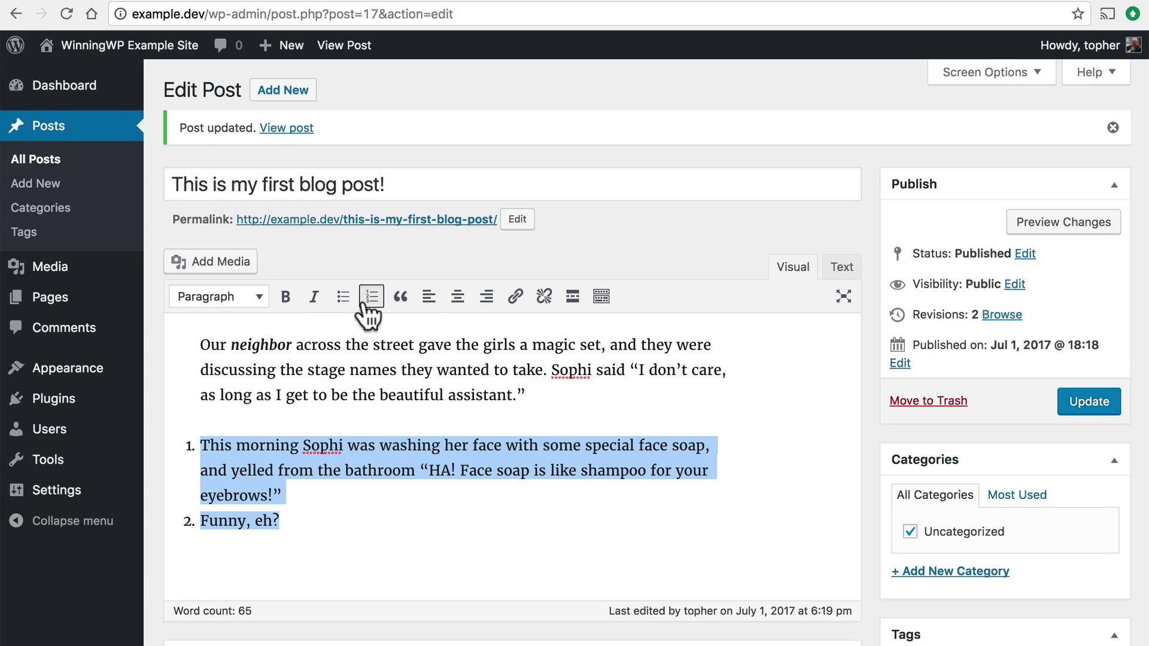
left_click(371, 297)
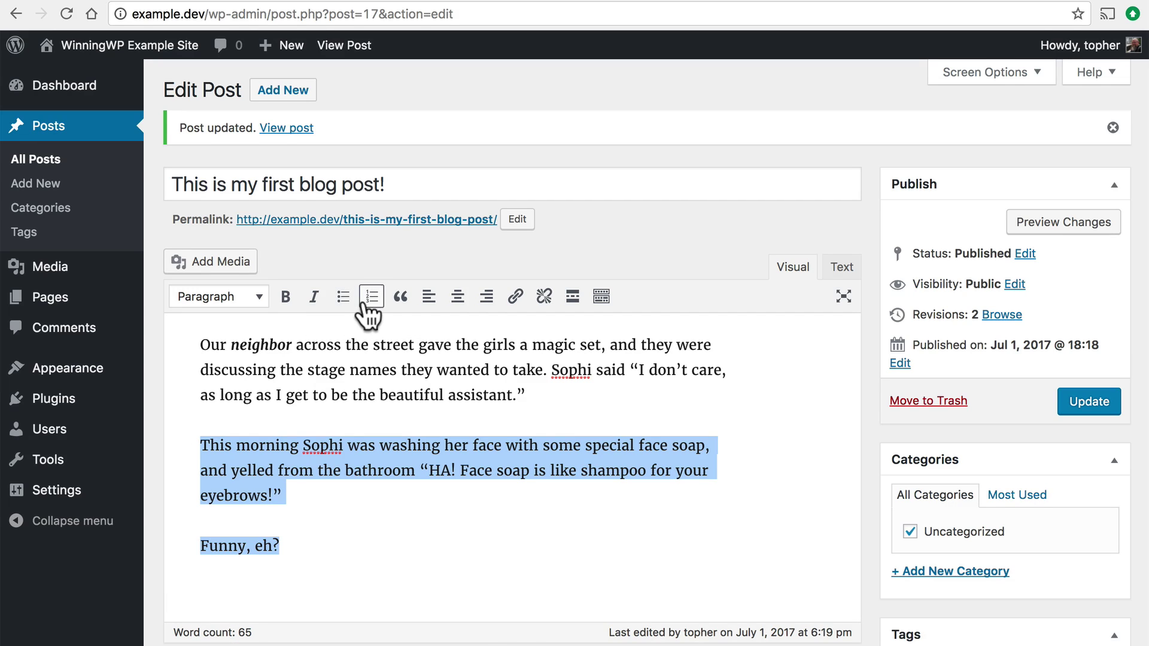
left_click(400, 298)
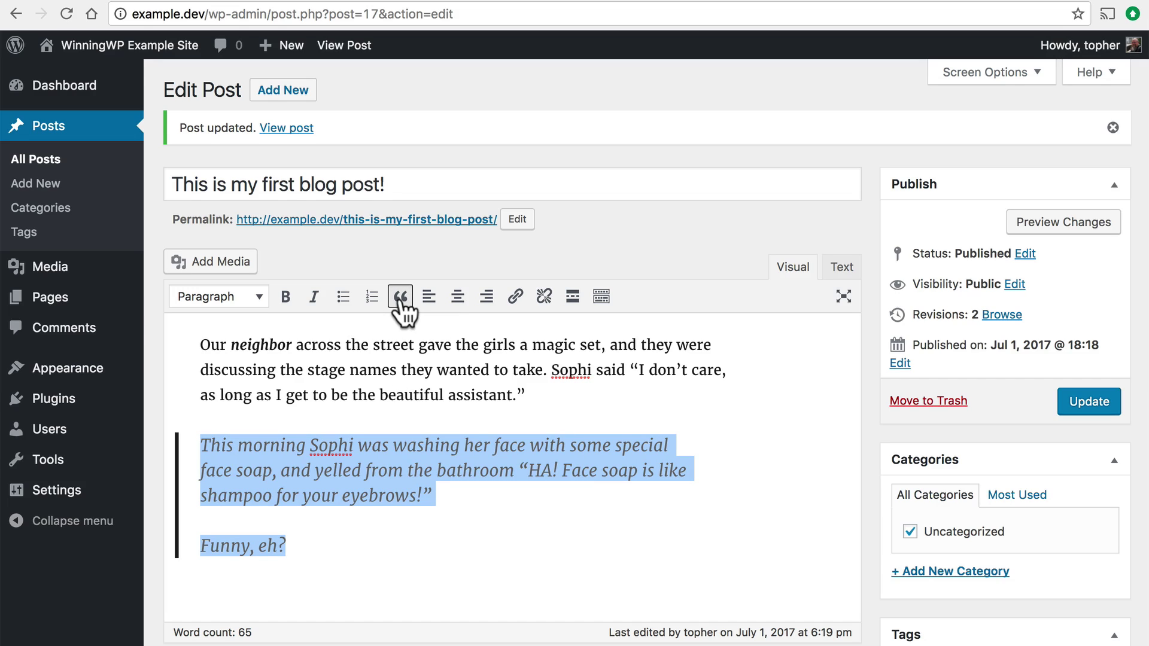
left_click(400, 297)
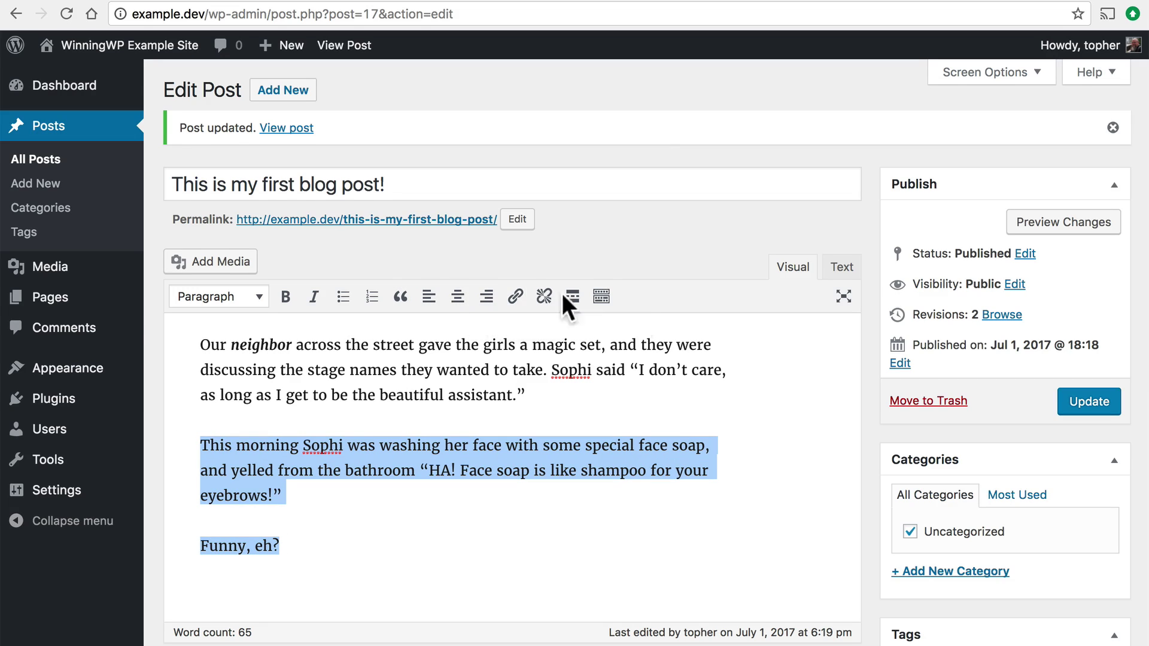
Step: Show the extended formatting toolbar and preview the Special character picker
left_click(603, 300)
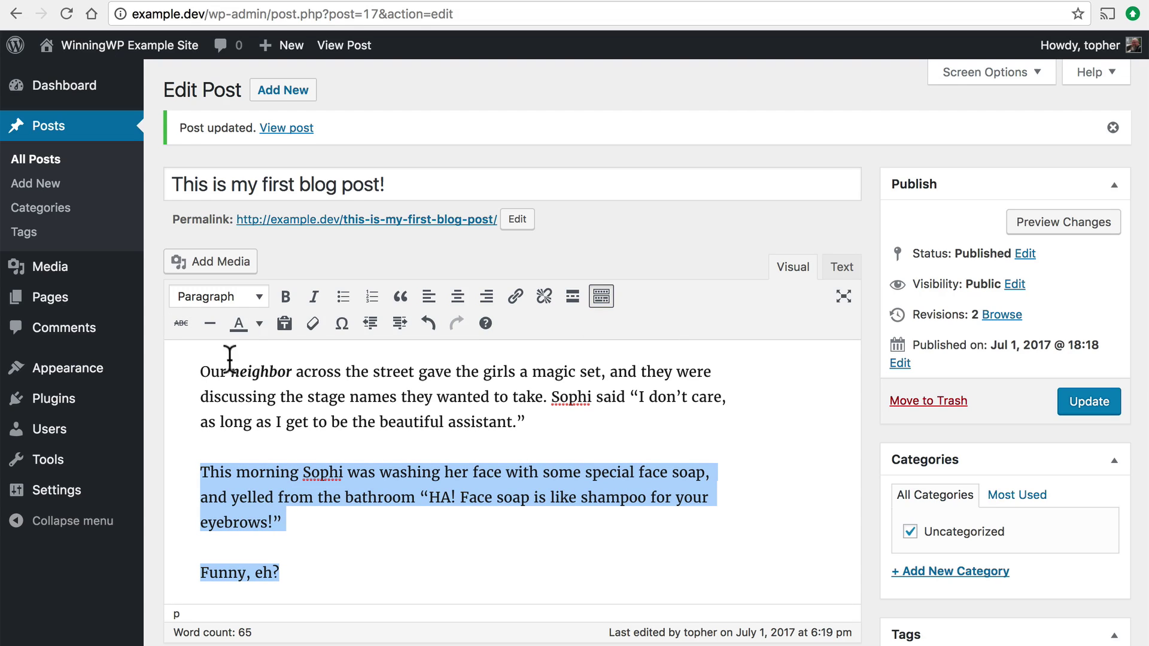
left_click(341, 325)
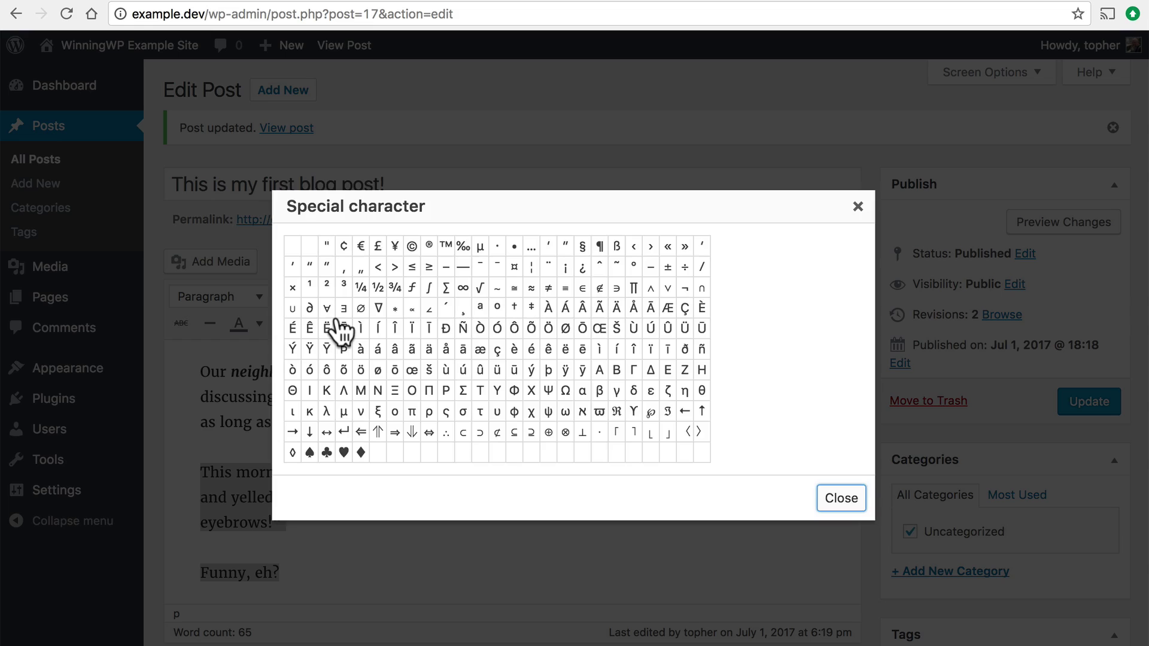
left_click(858, 207)
Step: Create a new 'Kids Quotes' category and assign it to the post
left_click(793, 461)
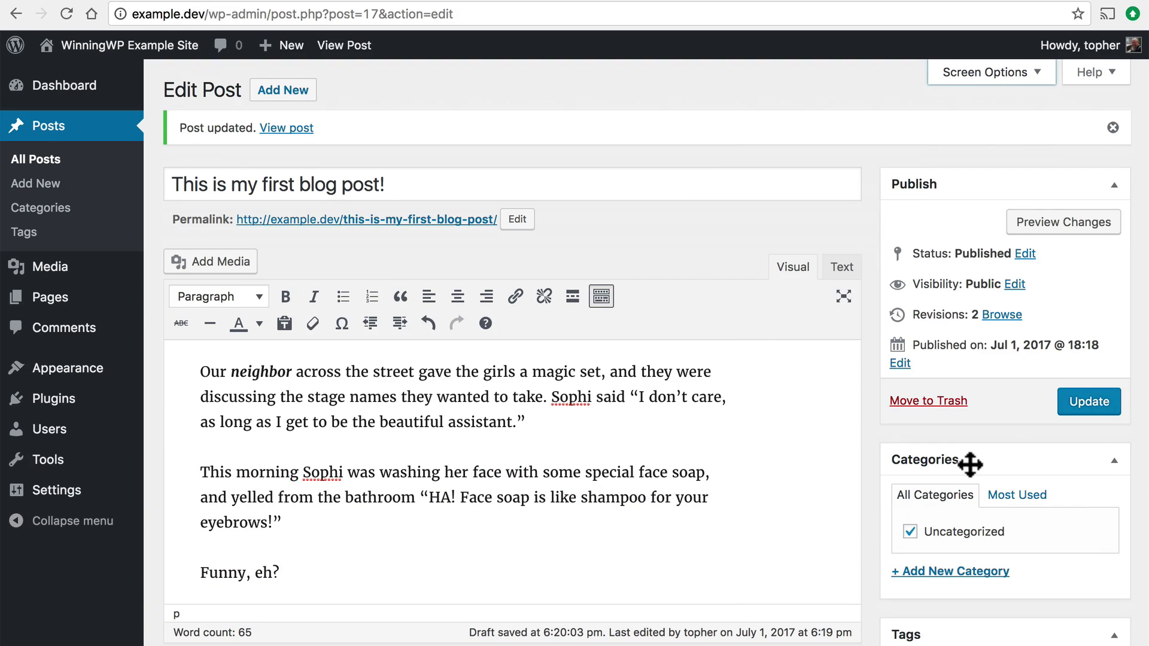
scroll(970, 463, "down", 4)
scroll(970, 462, "down", 2)
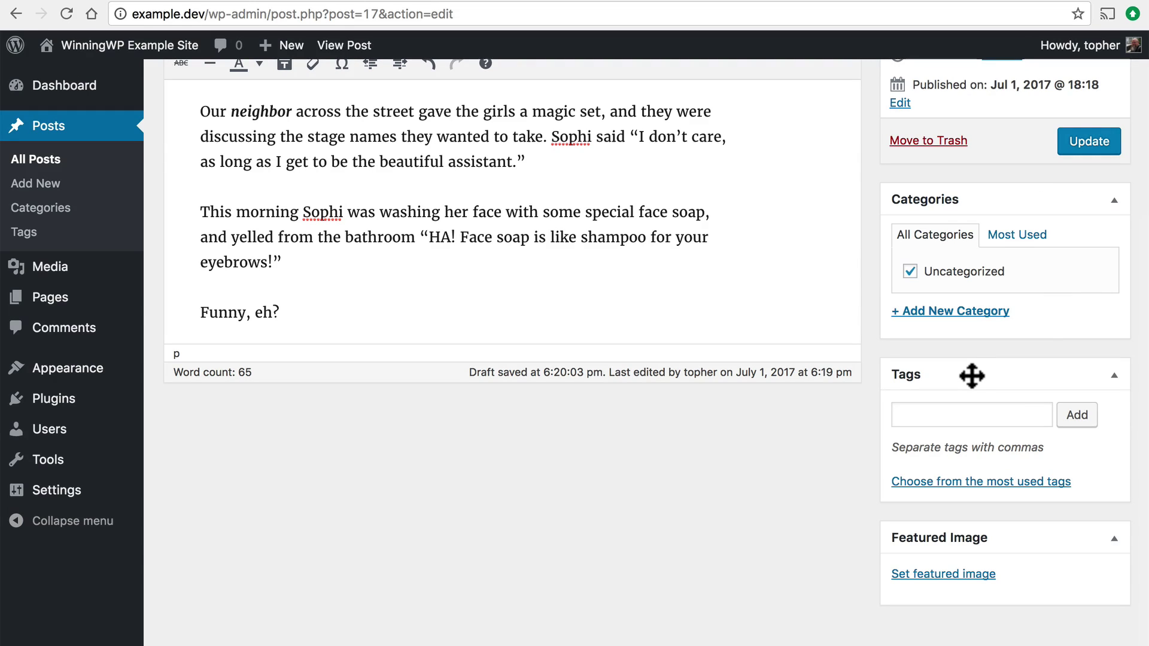
left_click(967, 313)
left_click(918, 350)
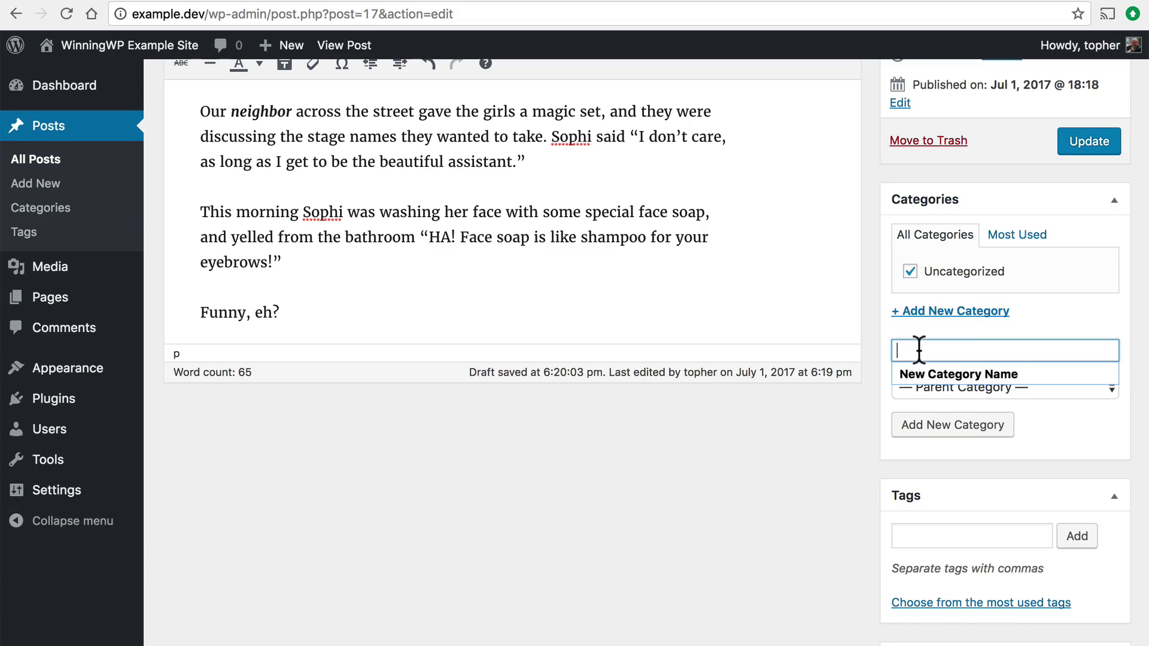
type("Kids Q")
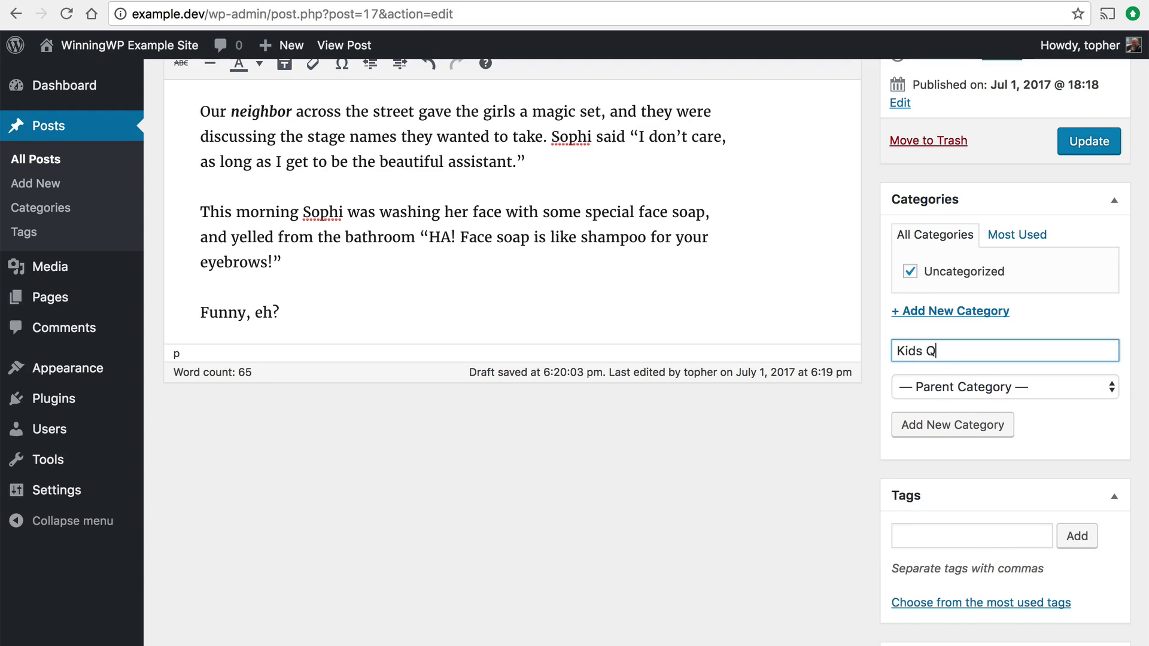
type("uotes")
left_click(933, 428)
Step: Add the tag 'soap' to the post
left_click(909, 558)
type("soap")
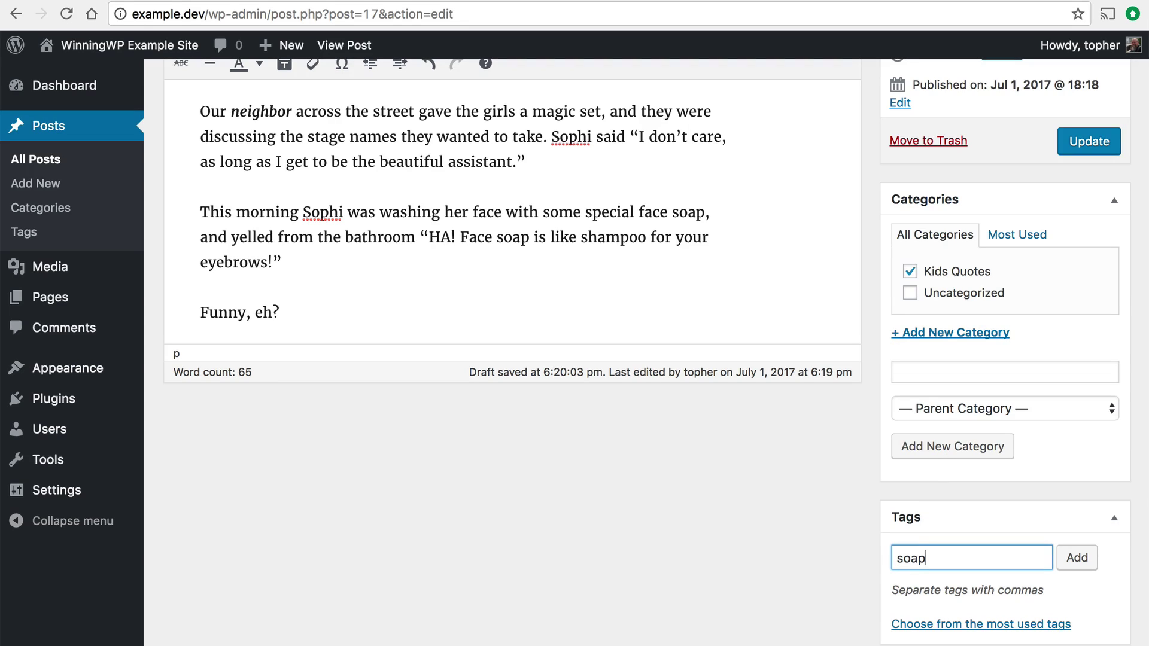
left_click(1075, 560)
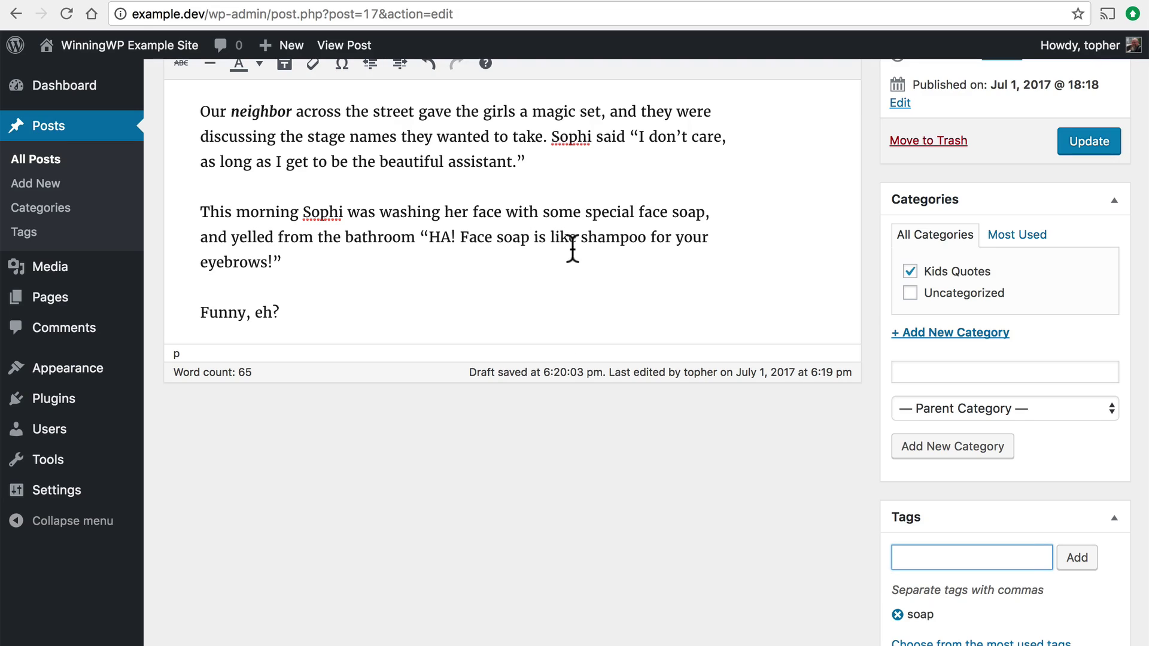
scroll(716, 435, "down", 5)
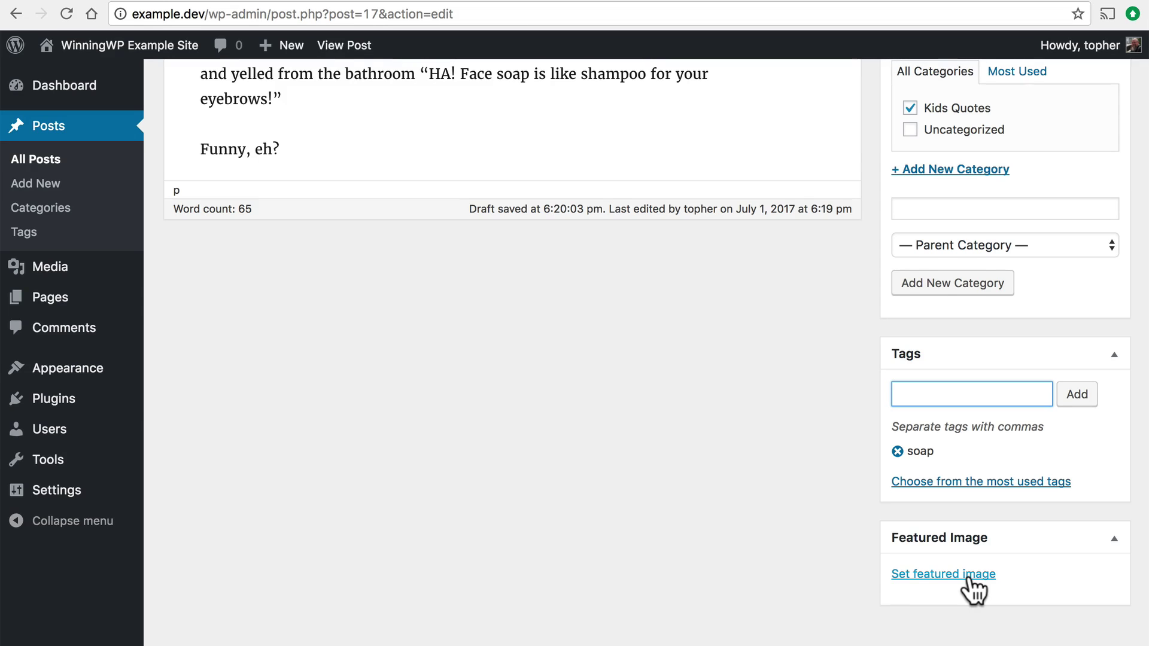
scroll(685, 422, "up", 7)
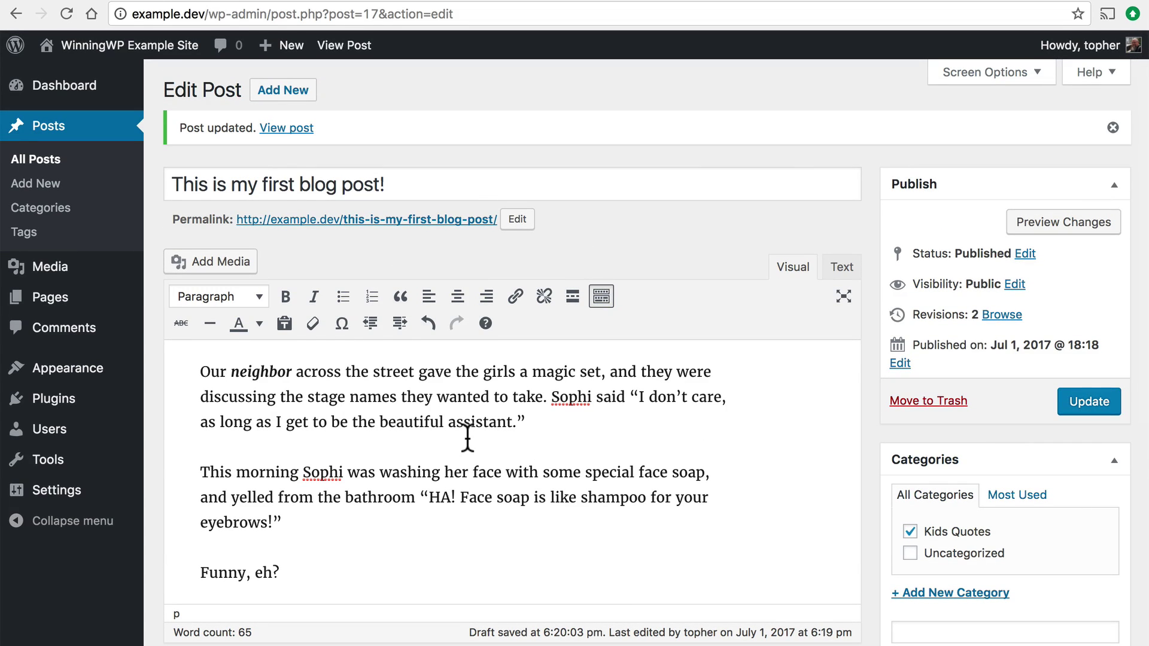
scroll(651, 537, "down", 6)
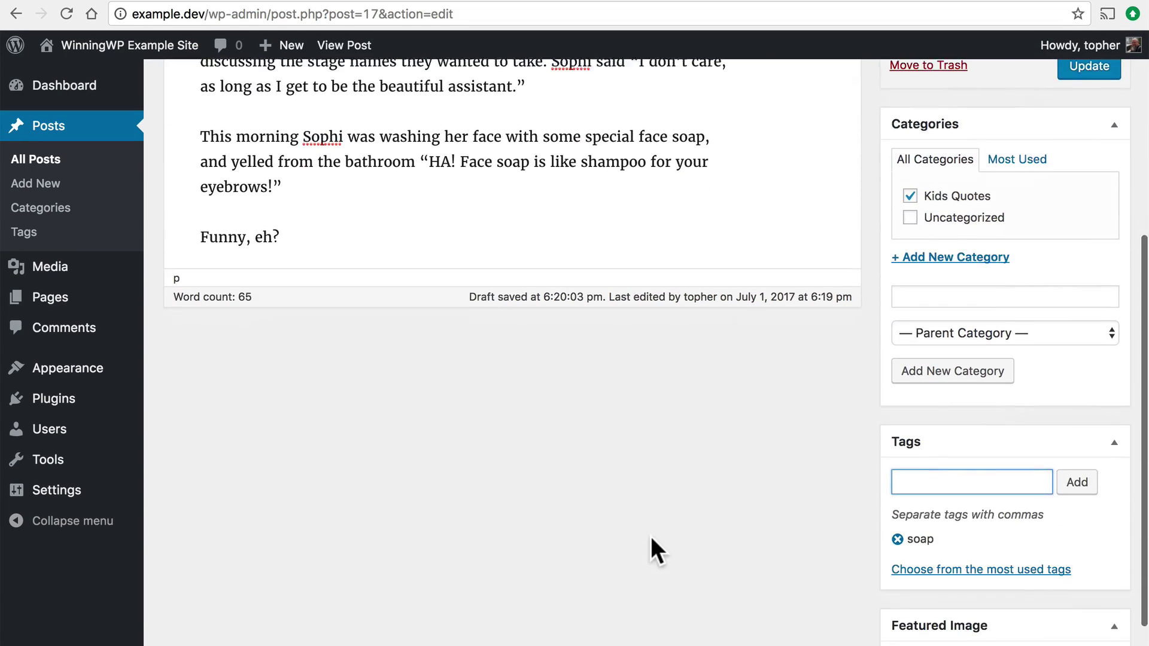